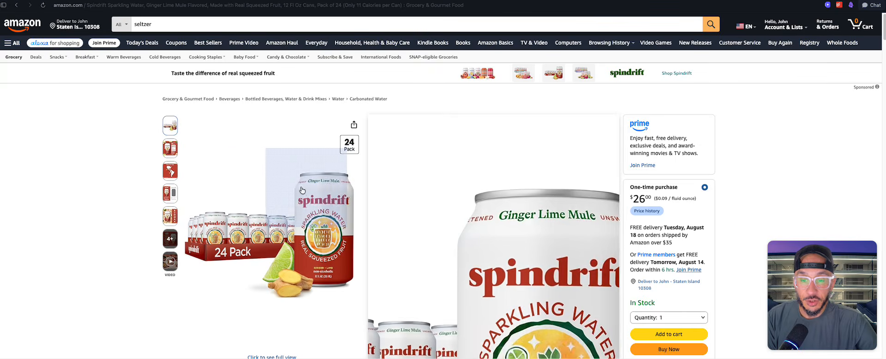
Step: Save the Peach Tea can image from the Spindrift Tea page on drinkspindrift.com to the computer
mouse_move(171, 168)
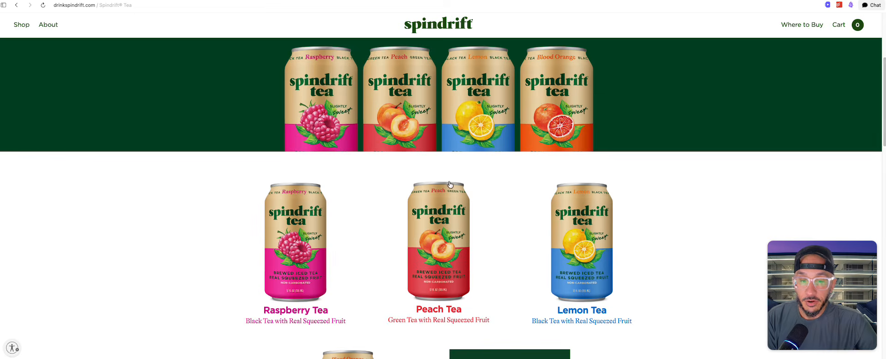
scroll(452, 189, "down", 3)
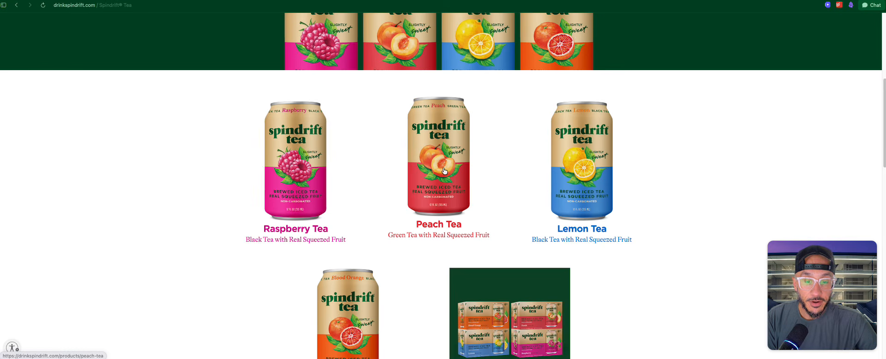
scroll(445, 167, "up", 1)
right_click(442, 151)
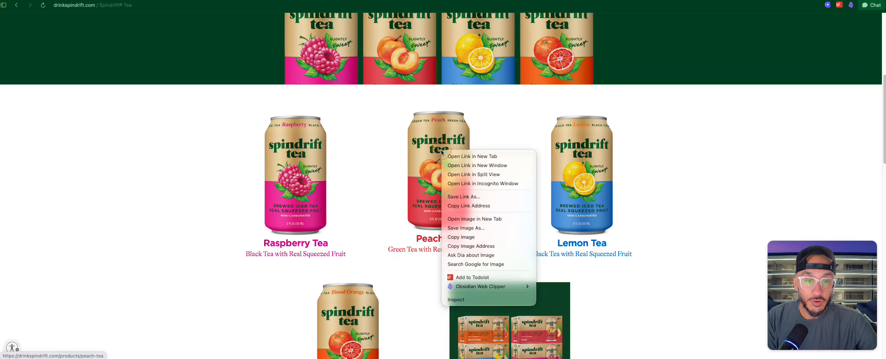
left_click(486, 228)
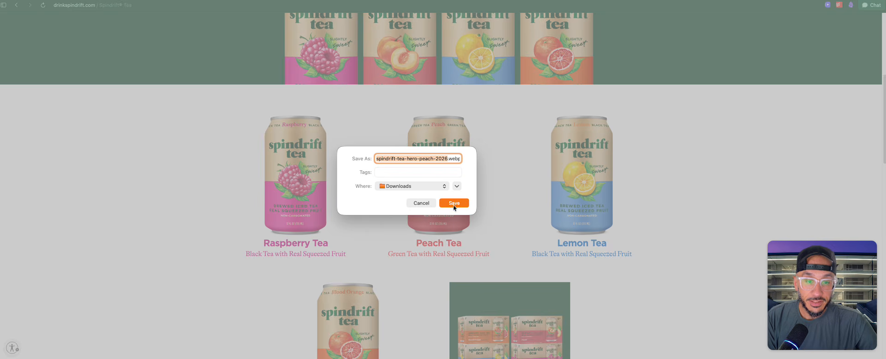
left_click(454, 203)
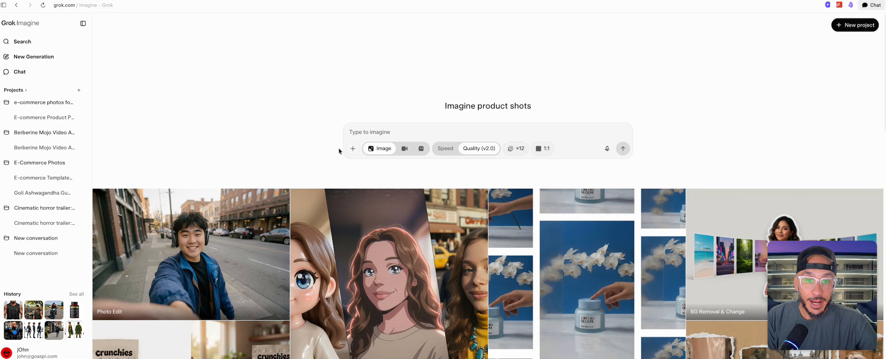
Step: In Grok Imagine, upload the saved Spindrift peach tea can image from Downloads as the reference image
left_click(353, 148)
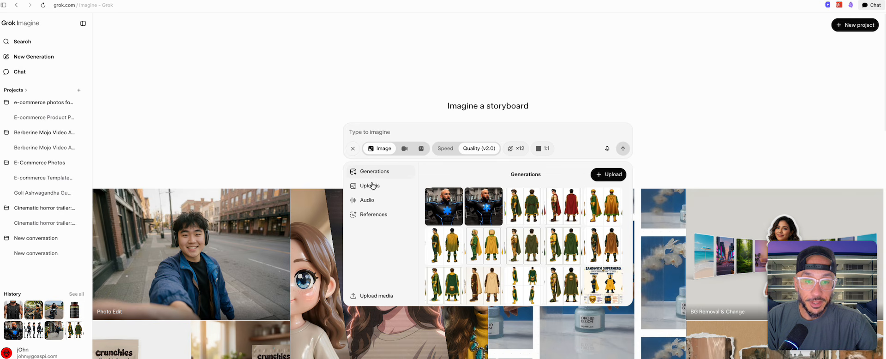
left_click(609, 175)
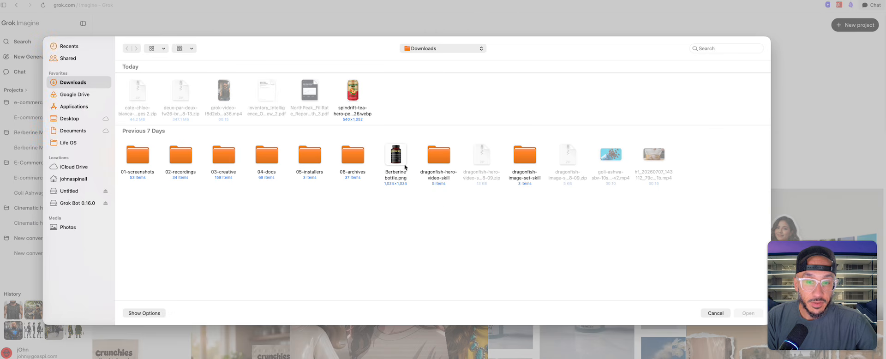
left_click(350, 99)
left_click(748, 313)
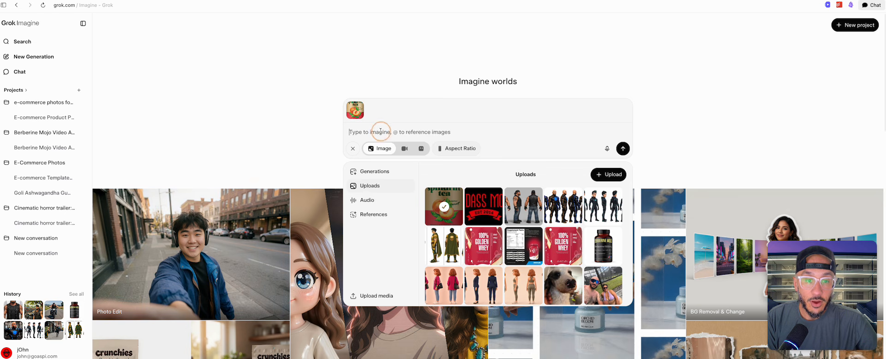
left_click(353, 148)
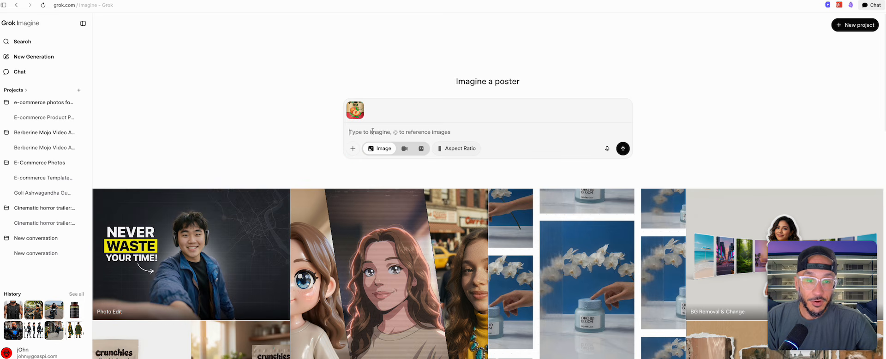
Step: Generate a 1:1 image keeping the product highly accurate on a very expensive kitchen counter, with realistic flavor ingredients on either side
left_click(456, 148)
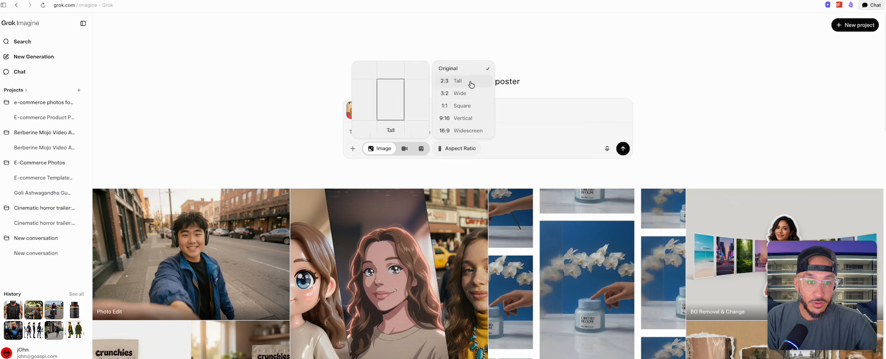
left_click(471, 109)
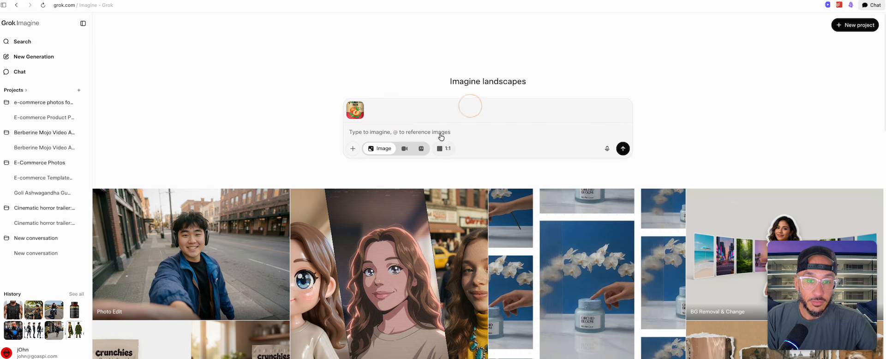
left_click(377, 134)
key("alt+super")
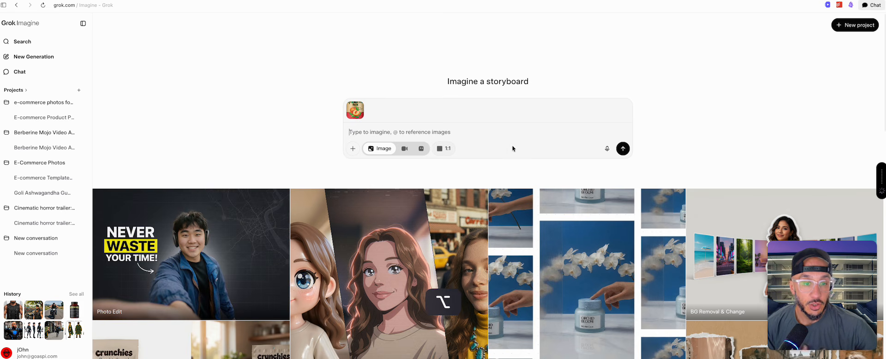
type("Keep this image of the bottle highly accurate. I want you to place it on a very expensive kitchen counter. On either side of the bottle I want you to take out the flavor components of what the flavor is and put the realistic-looking fruit or whatever ingredient right next to it on the can")
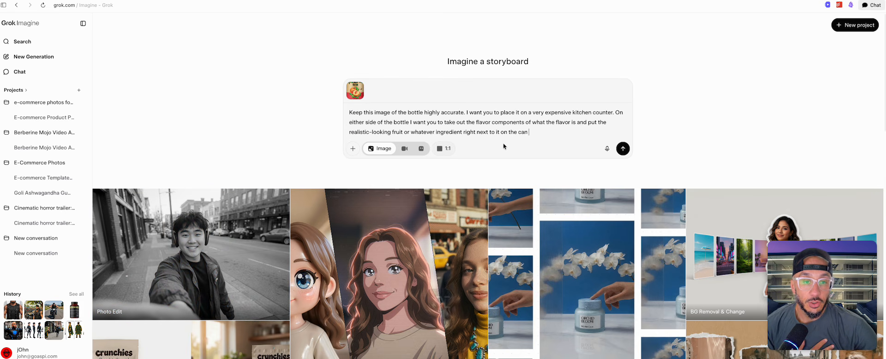
left_click(623, 148)
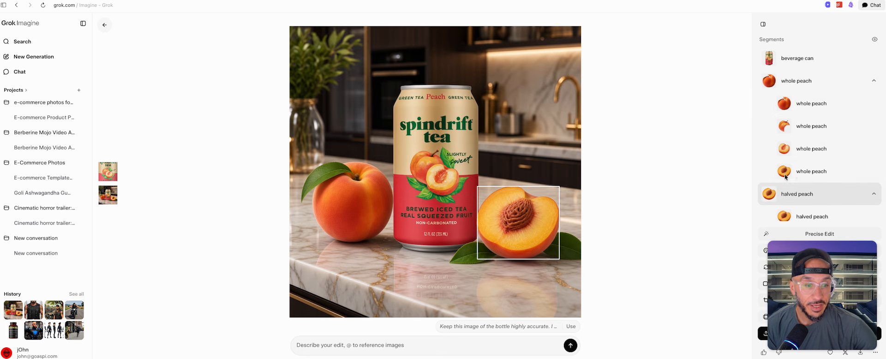
Step: Edit the large whole peach segment beside the can with the prompt "Make this peach look much more realistic"
left_click(813, 103)
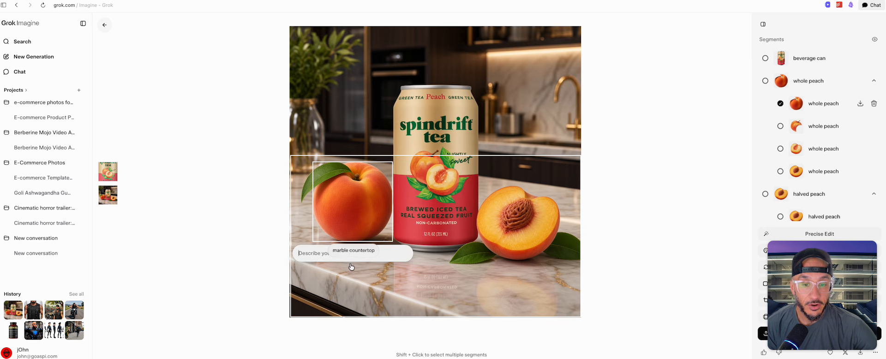
key("alt+super")
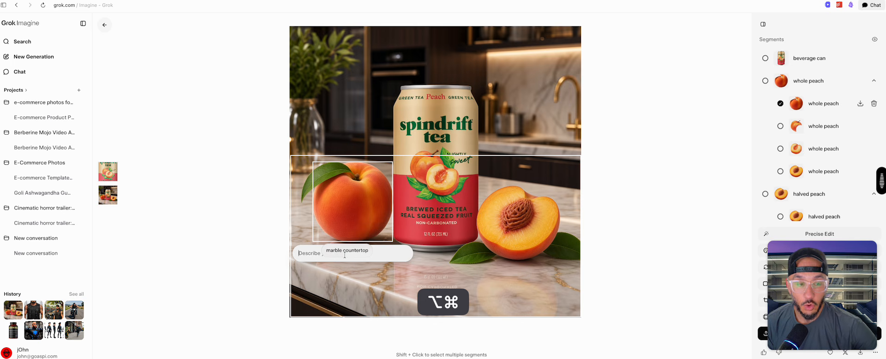
type("Make this marble countertop more realistic")
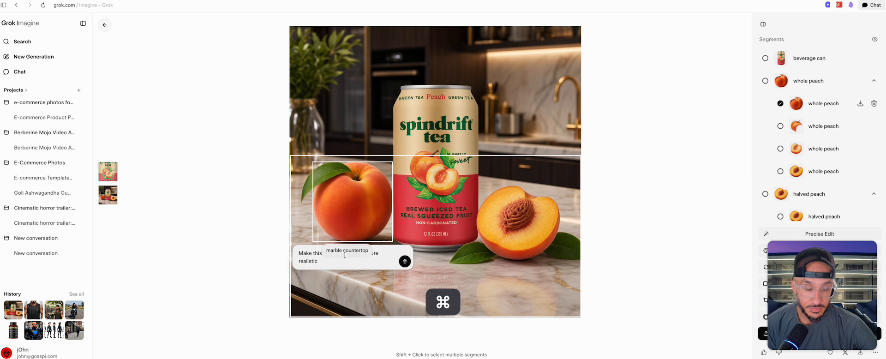
key("shift+Return")
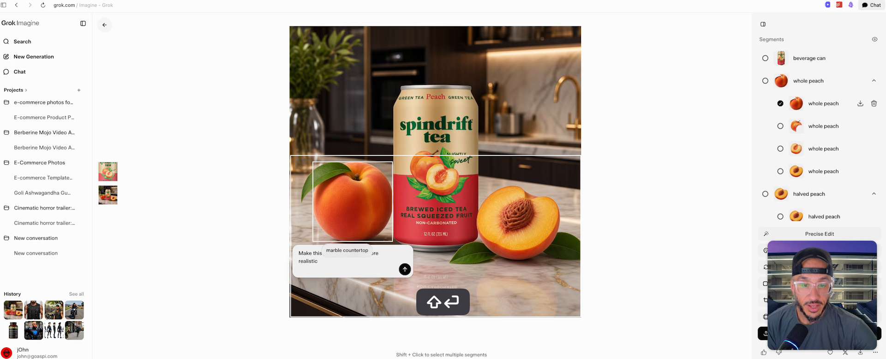
left_click(405, 269)
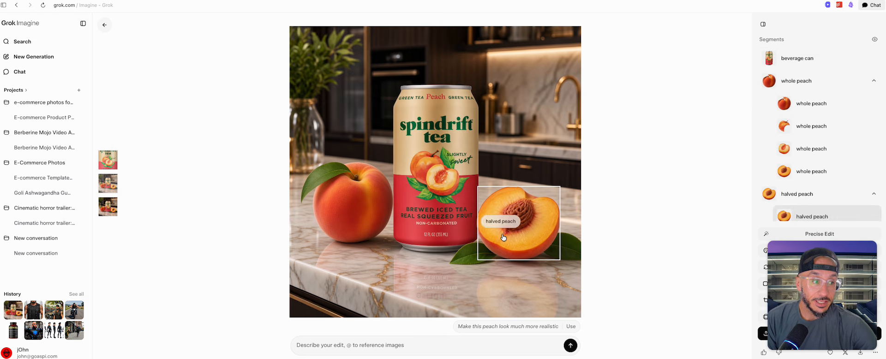
Step: Reopen the can image and generate an edit: "Same product. Place it on a marble counter, soft daylight, commercial photography, no extra logos."
left_click(30, 57)
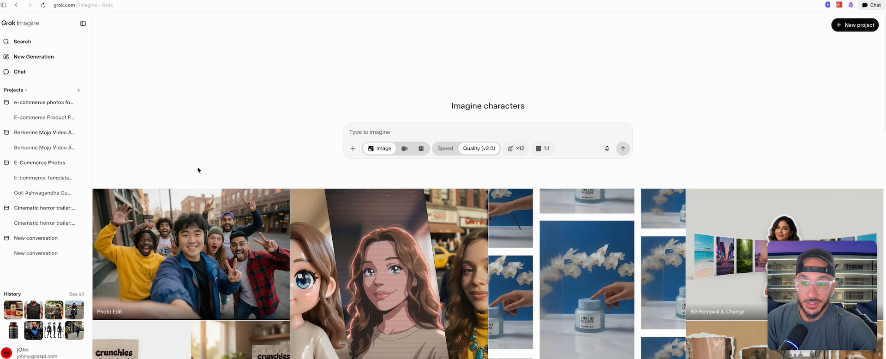
left_click(14, 316)
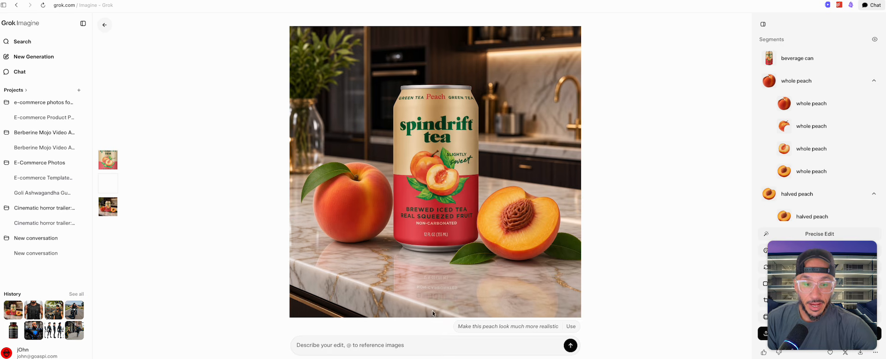
left_click(364, 343)
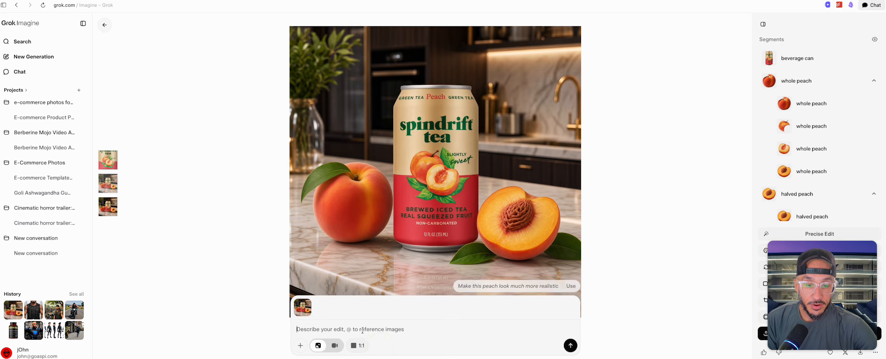
type("Same product. Place it on a marble counter, soft daylight, commercial photography, no extra logos.")
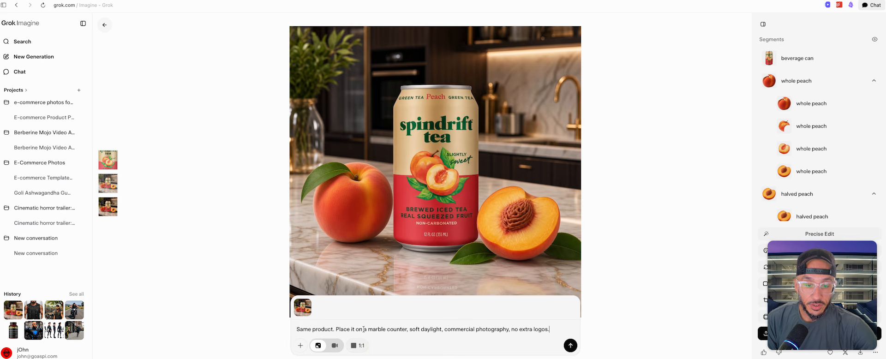
left_click(569, 346)
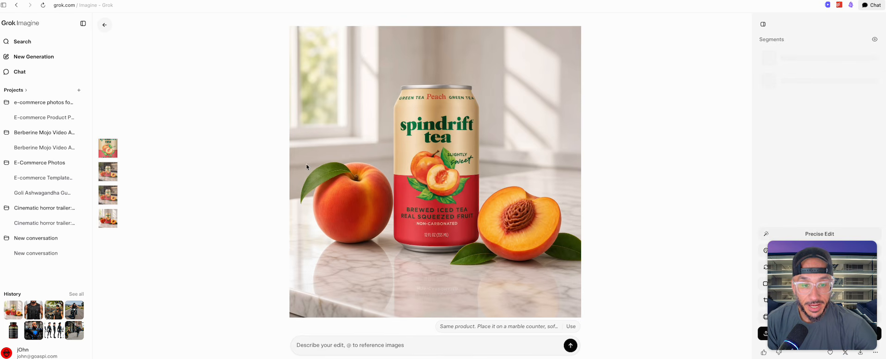
left_click(109, 198)
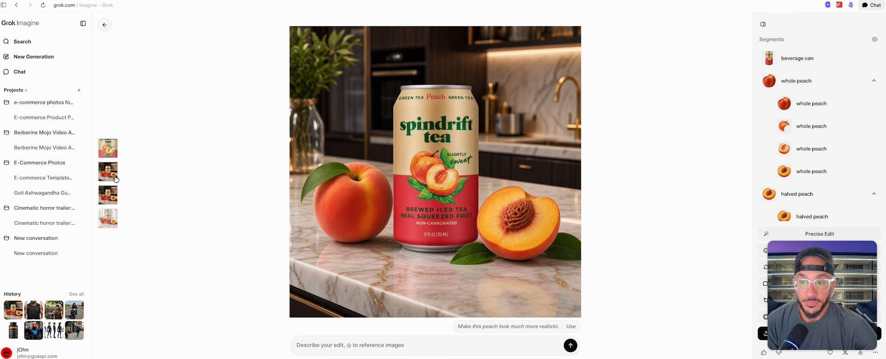
left_click(112, 218)
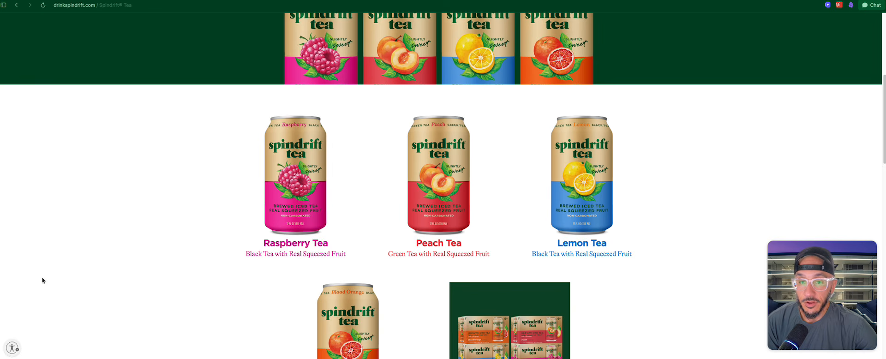
Step: Save the Raspberry Tea can image from the drinkspindrift.com product page to the computer
right_click(297, 151)
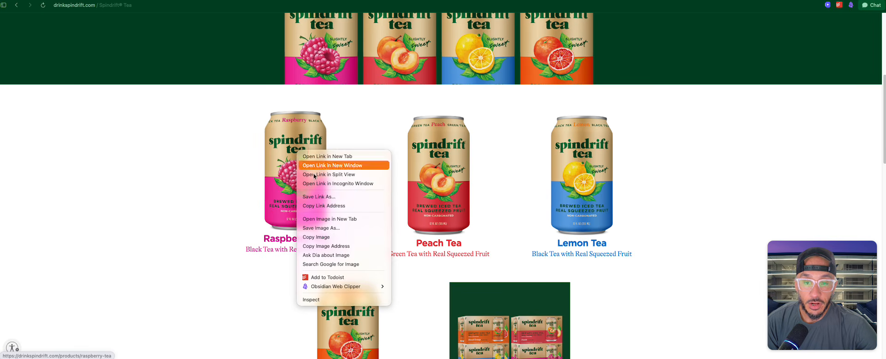
left_click(337, 229)
left_click(447, 203)
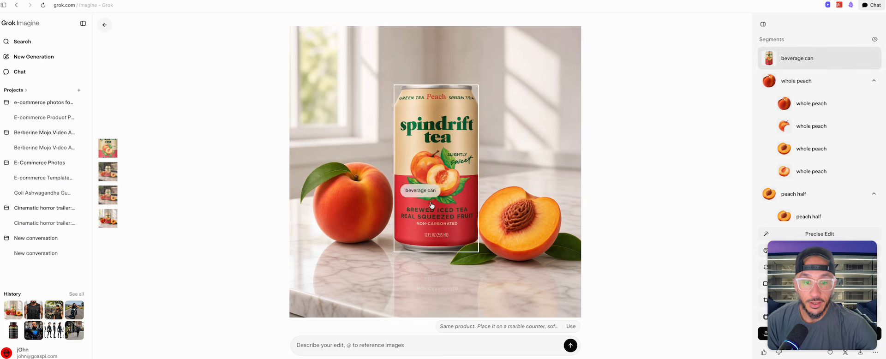
Step: In Grok Imagine, edit the beverage can segment of the daylight image with the prompt "edit this can to be the raspberry flavor"
left_click(452, 115)
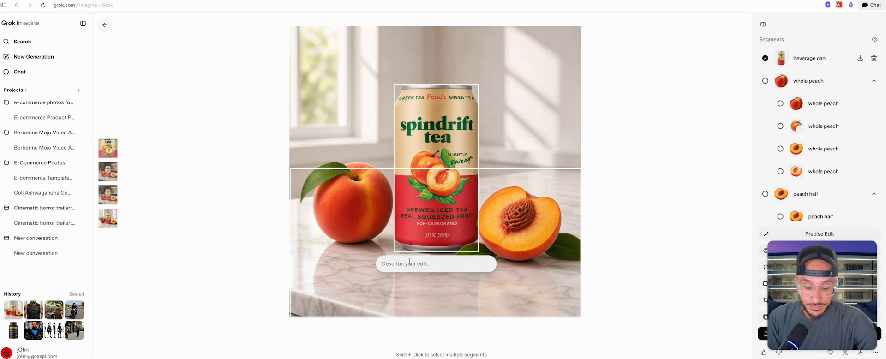
type("edi")
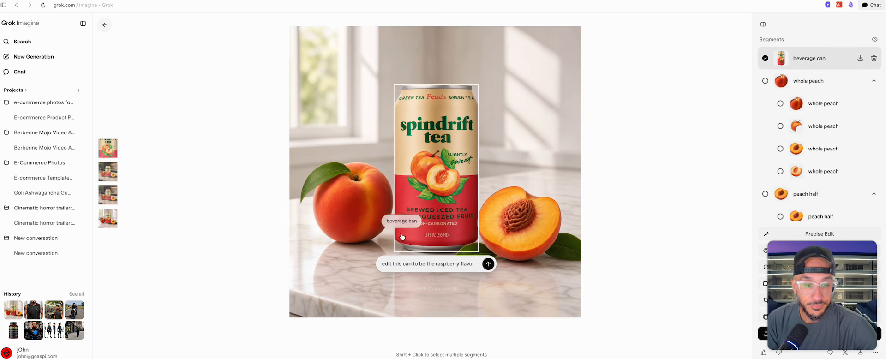
left_click(488, 264)
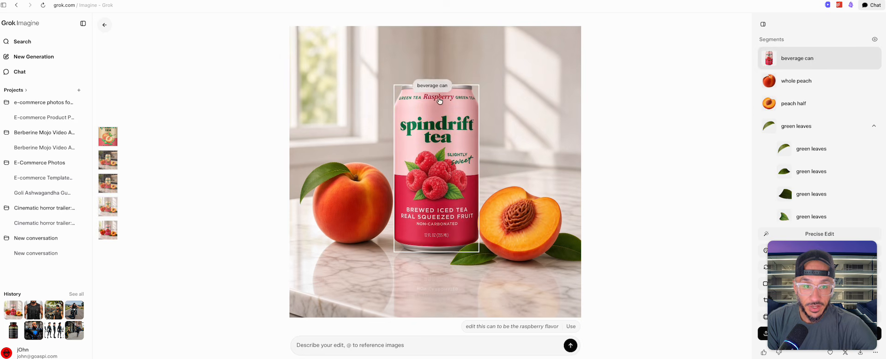
Step: Compare the peach and raspberry can versions of the daylight marble counter image
left_click(109, 207)
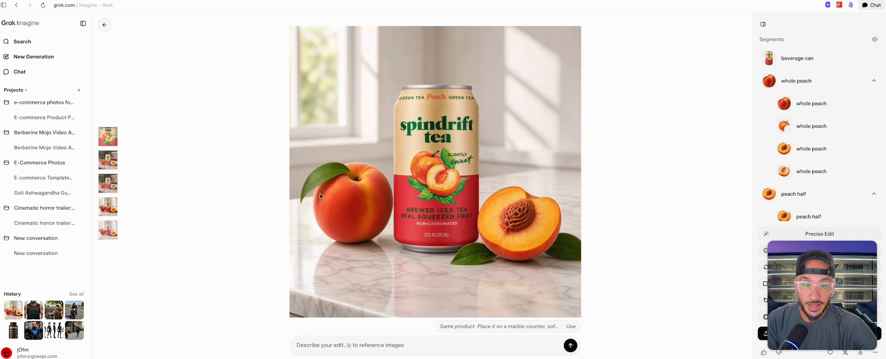
left_click(108, 226)
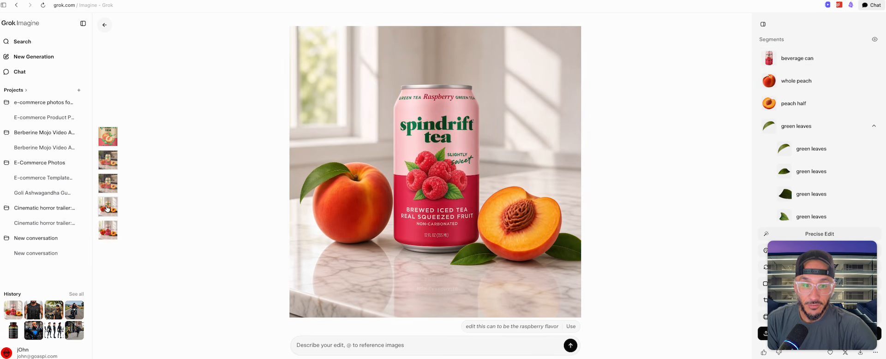
left_click(108, 209)
left_click(106, 225)
left_click(107, 204)
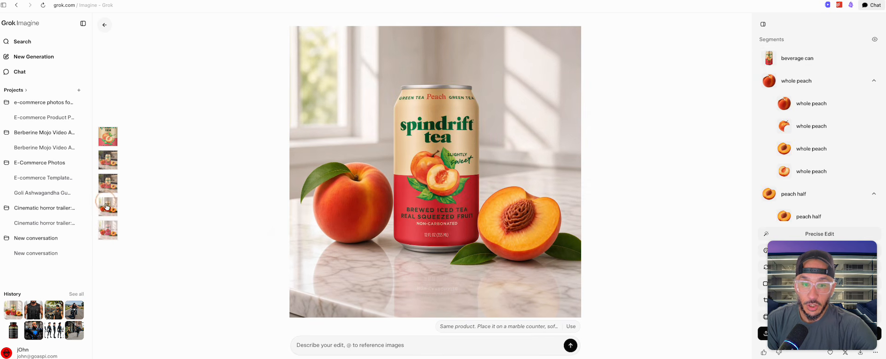
left_click(108, 227)
left_click(108, 208)
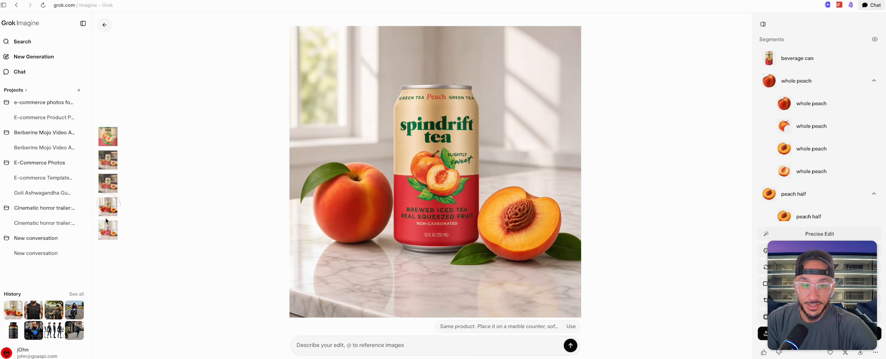
left_click(107, 225)
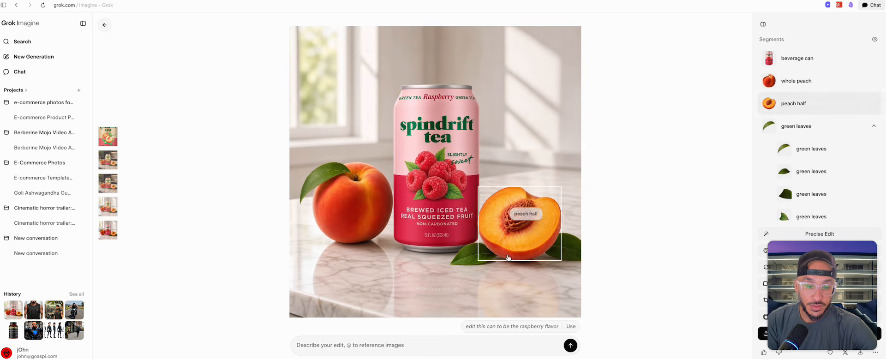
Step: Generate an edit of the raspberry can image that changes the peach elements around the can to match the can's flavor
left_click(353, 352)
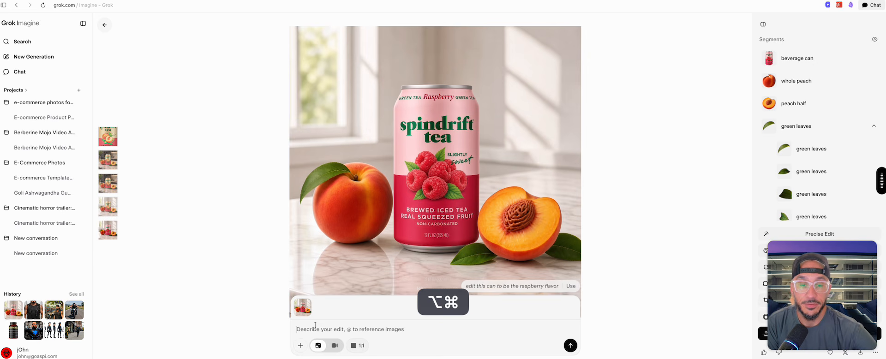
key("Return")
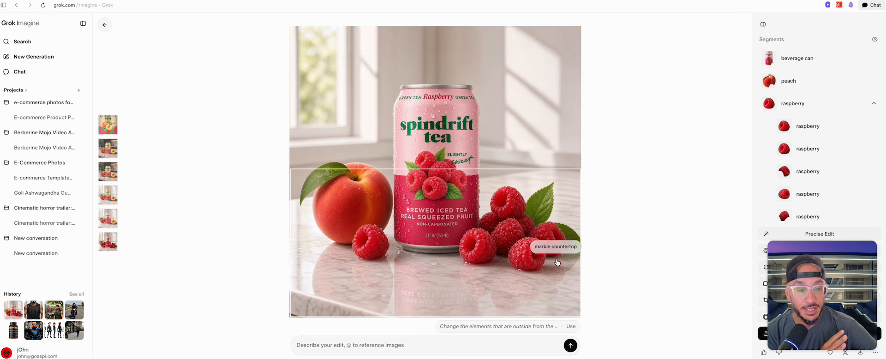
Step: Generate a 2:3 Tall version of the raspberry can image and compare it with the square one
left_click(362, 346)
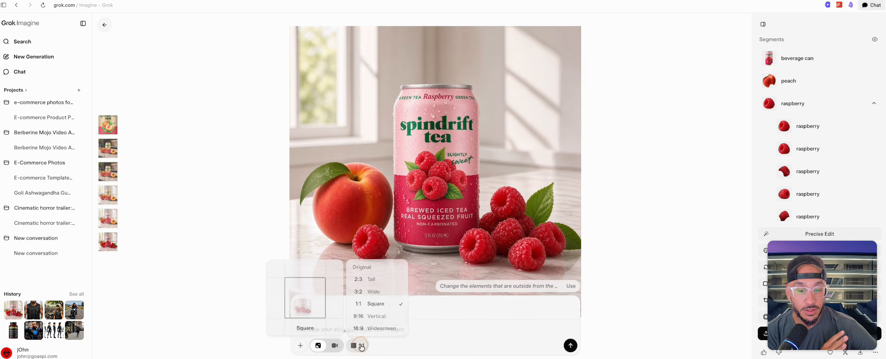
left_click(371, 279)
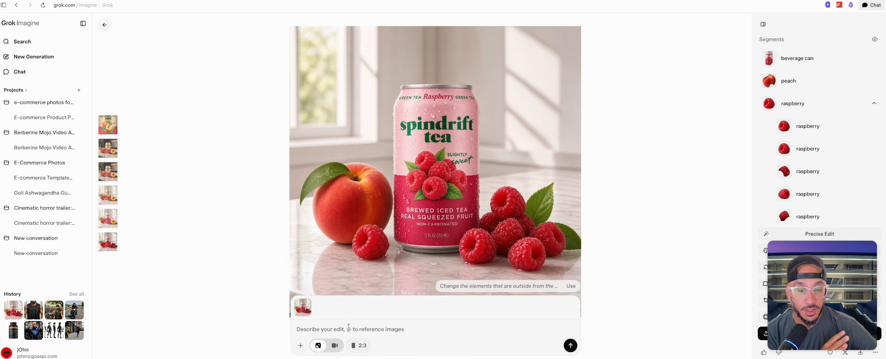
left_click(571, 346)
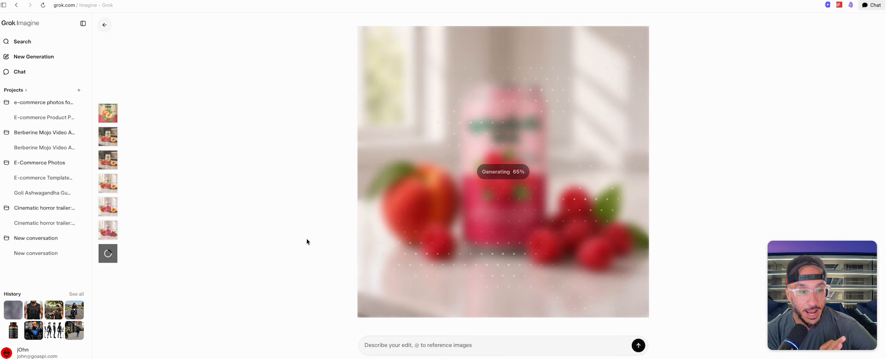
left_click(111, 236)
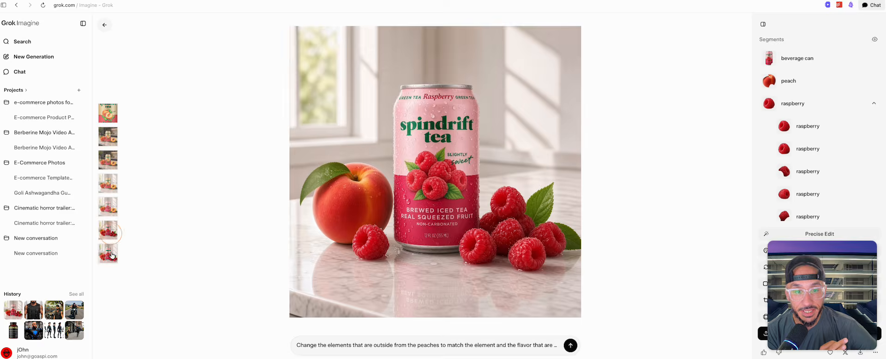
left_click(113, 256)
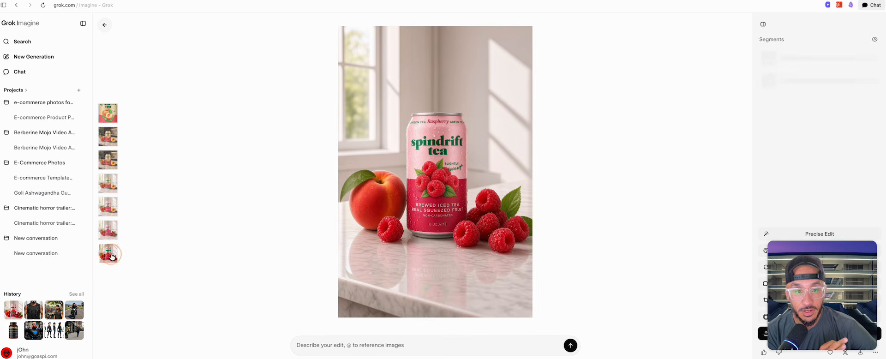
left_click(356, 344)
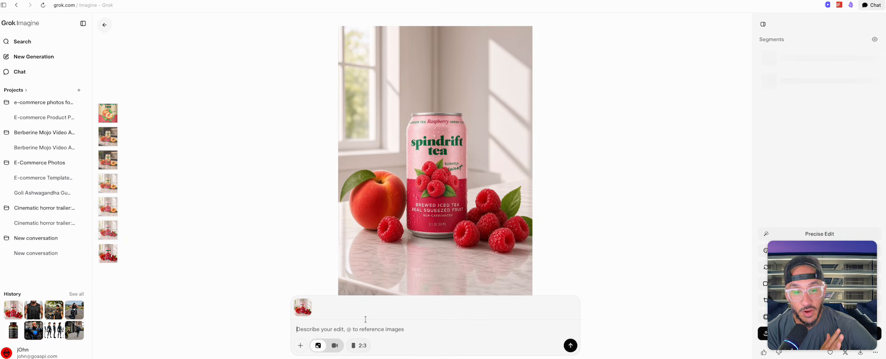
Step: Turn the peach can daylight image into a 480p, 10s fast-paced video: can drops onto the empty counter, peaches roll in, with realistic water and dew drops
left_click(108, 183)
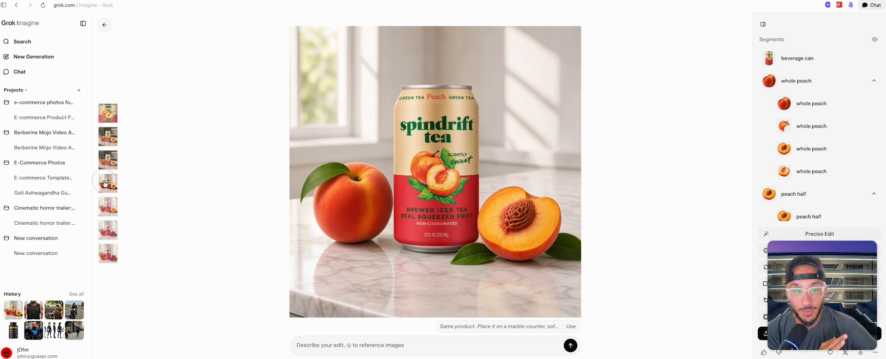
left_click(344, 345)
left_click(334, 345)
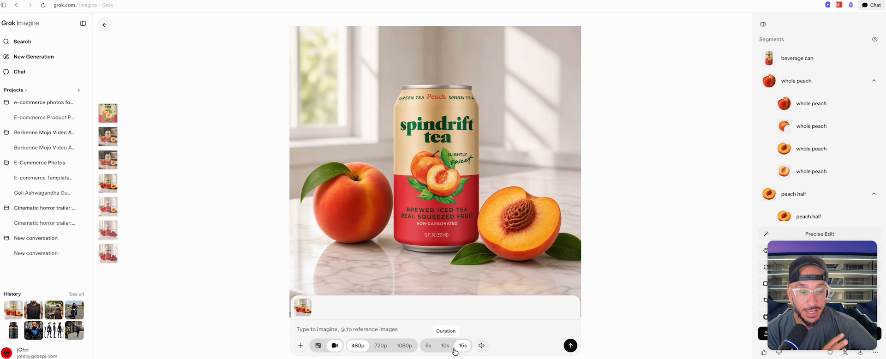
left_click(428, 345)
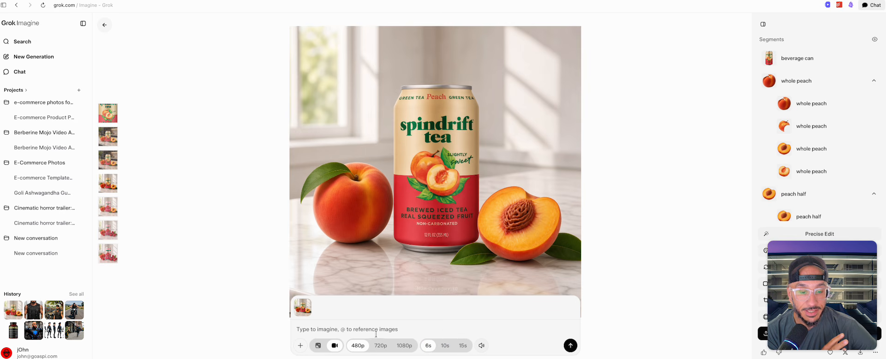
left_click(350, 329)
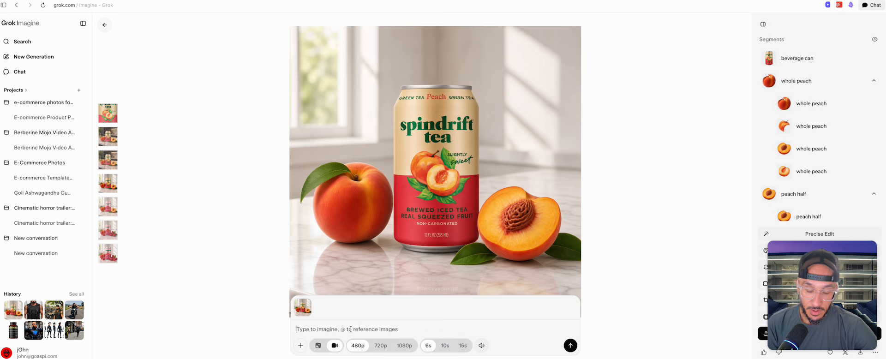
key("alt+super")
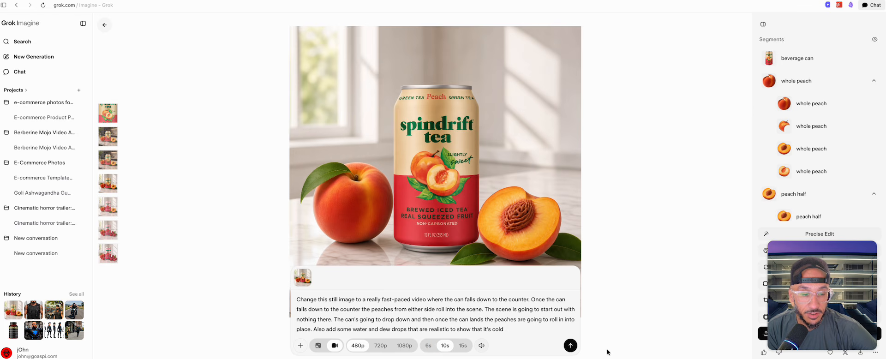
left_click(571, 346)
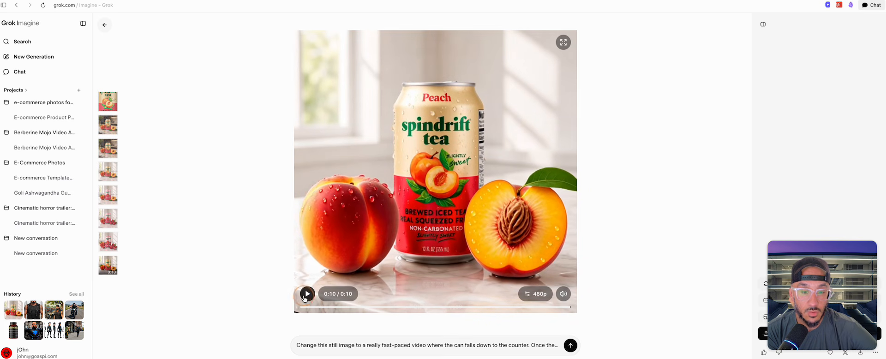
Step: Review the peach can video and generate a replacement prompted for a completely blank start, a highly accurate label and a very cinematic look
left_click_drag(539, 307, 348, 308)
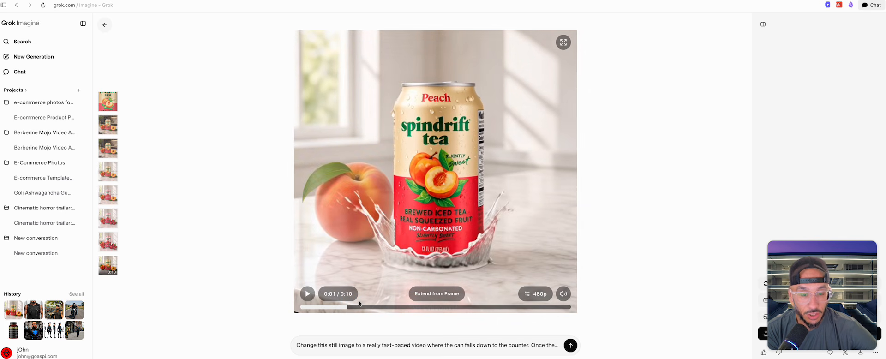
left_click(368, 346)
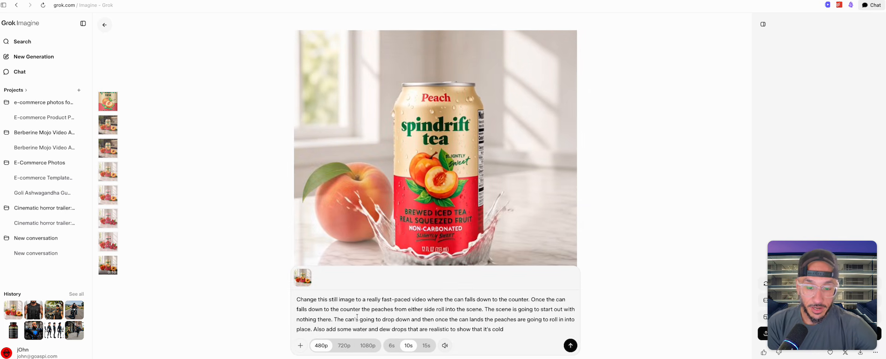
left_click_drag(504, 329, 301, 298)
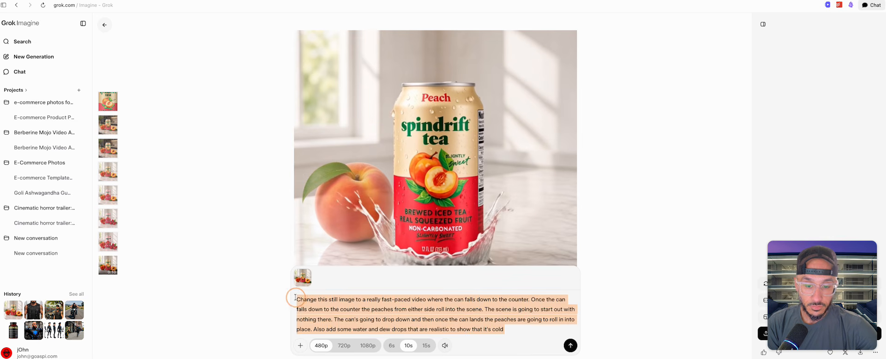
key("BackSpace")
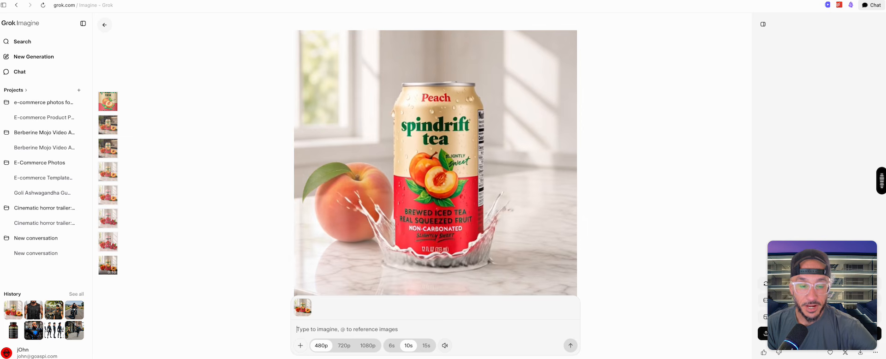
type("Update this video to have the same kind of elements but the screen starts off with nothing on it. I want the screen completely blank and I want the label to be highly accurate to the reference that I gave you before and make it very cinematic")
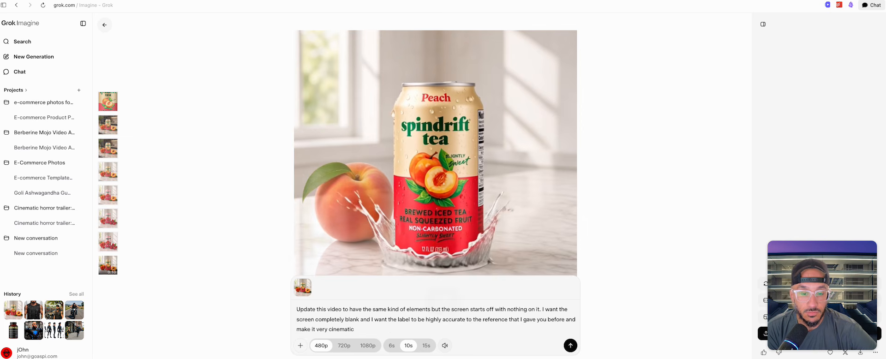
key("Return")
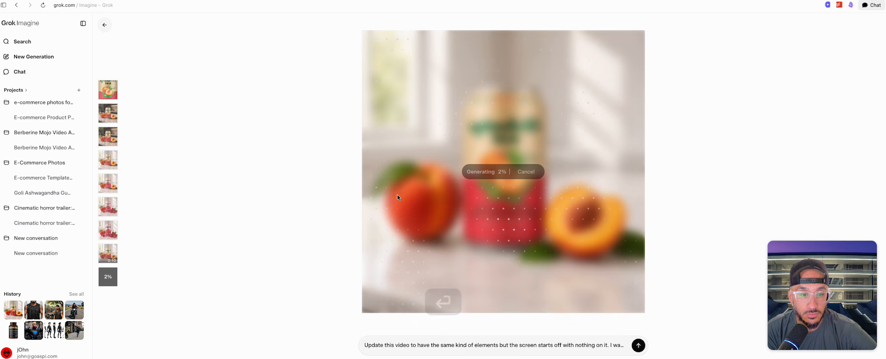
Step: Look through the earlier versions of the can image, from the original peach can to the raspberry edit
left_click(111, 96)
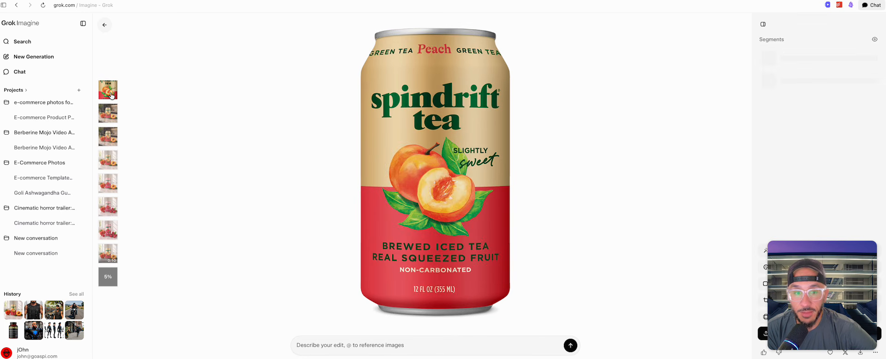
left_click(111, 137)
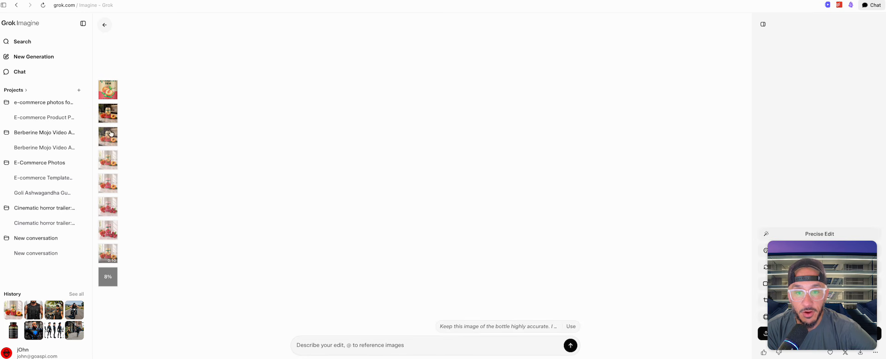
left_click(108, 160)
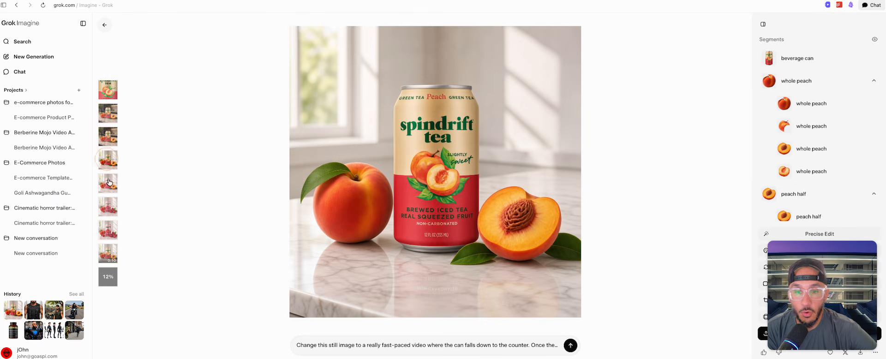
left_click(108, 184)
left_click(109, 210)
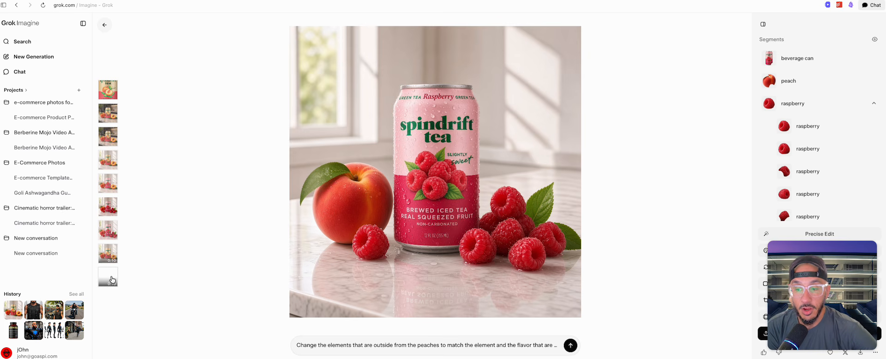
Step: Open the new blank-start can video, upscale it to 1080p and play it
left_click(111, 280)
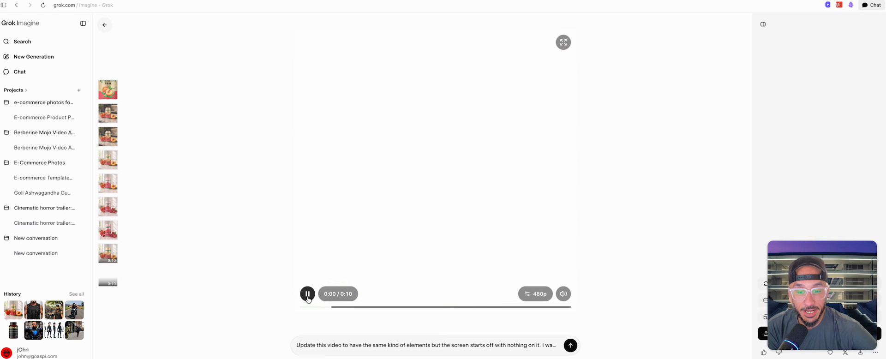
left_click(524, 293)
left_click(534, 237)
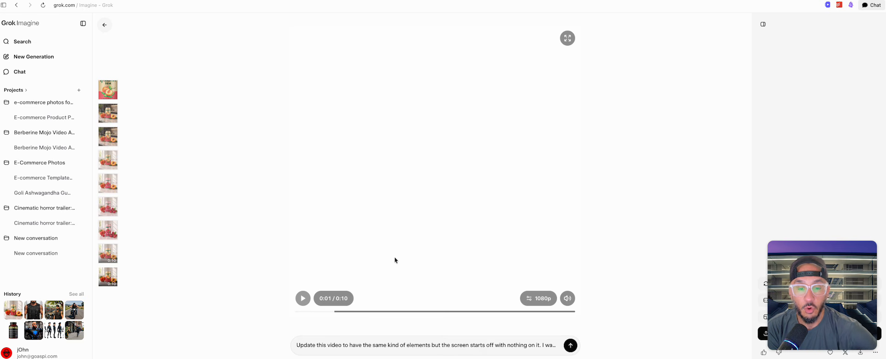
left_click(302, 299)
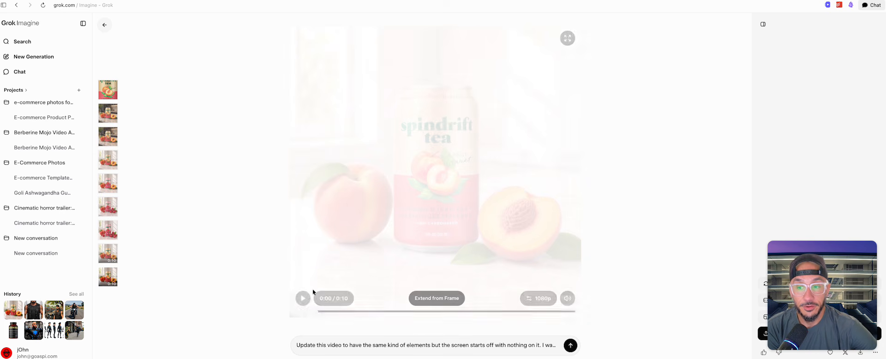
Step: On the original peach can image, select all five leaf illustration segments and generate an edit changing the leaves from green to purple
left_click(106, 95)
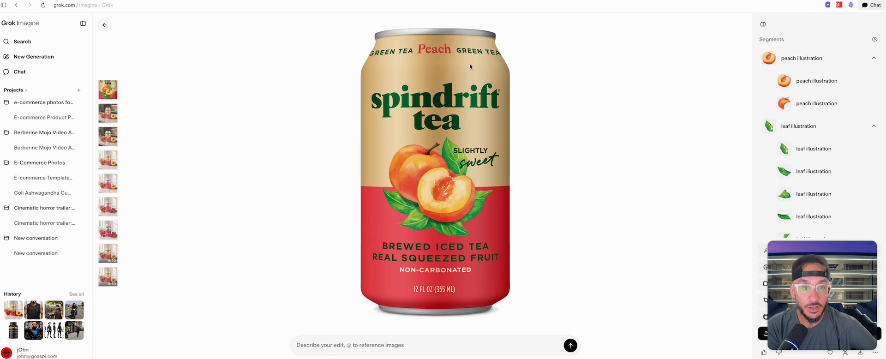
left_click(796, 128)
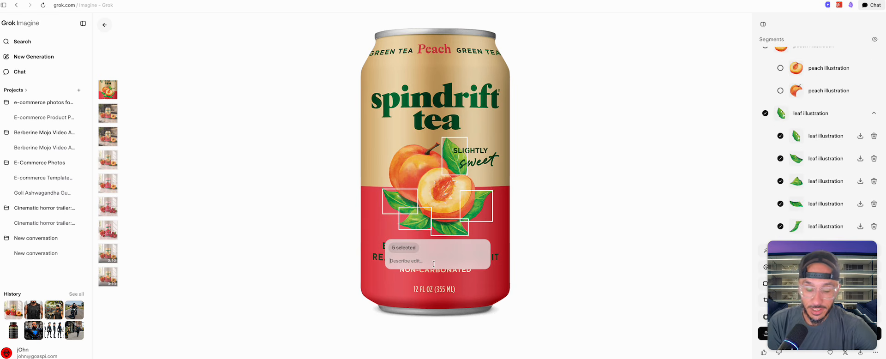
key("alt+super")
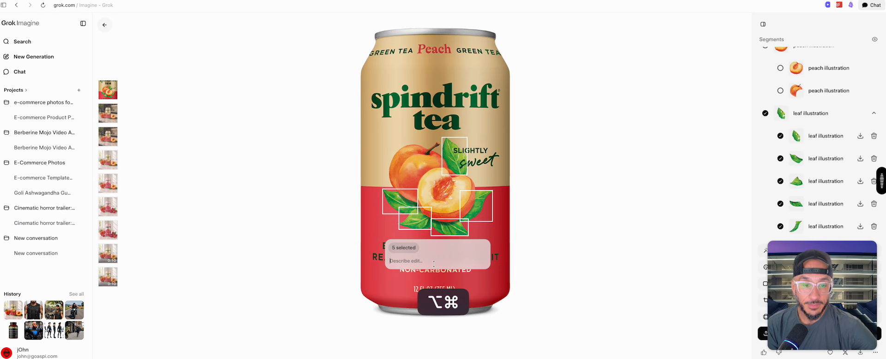
key("super")
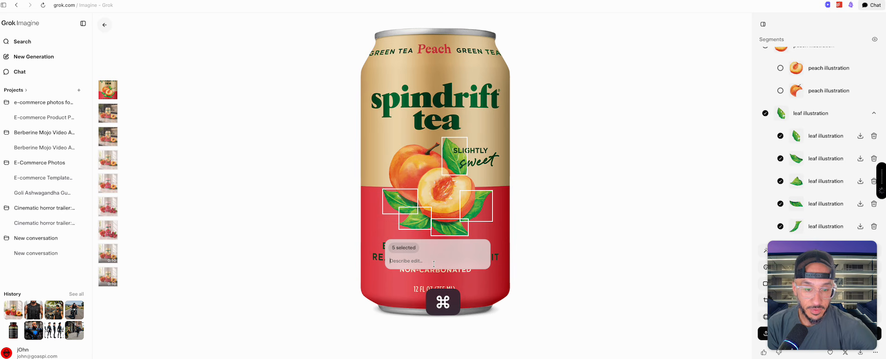
left_click(483, 275)
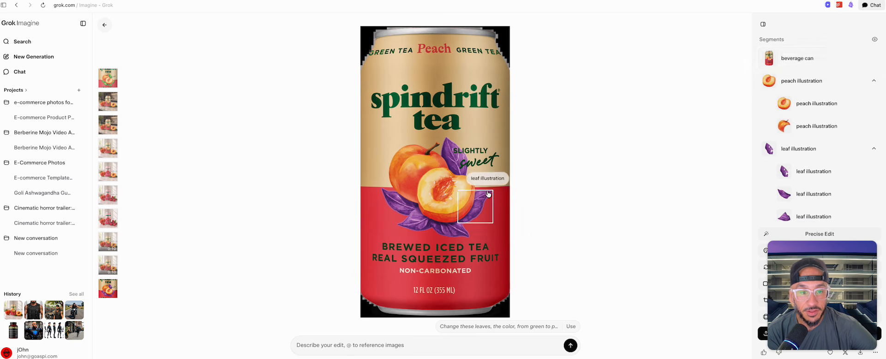
Step: Select the cut peach illustration segment on the purple-leaf can for editing
left_click(449, 196)
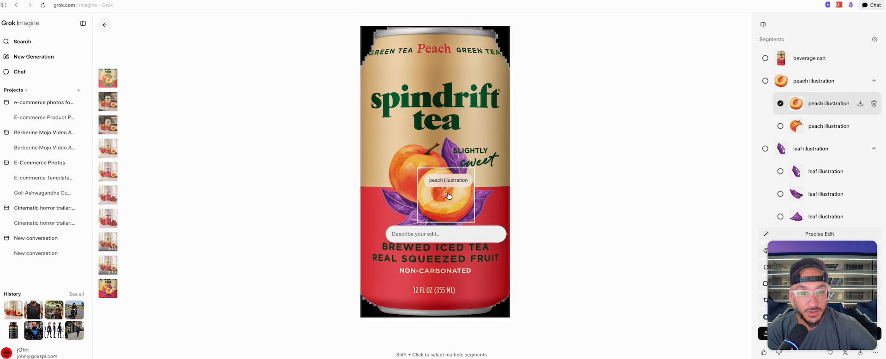